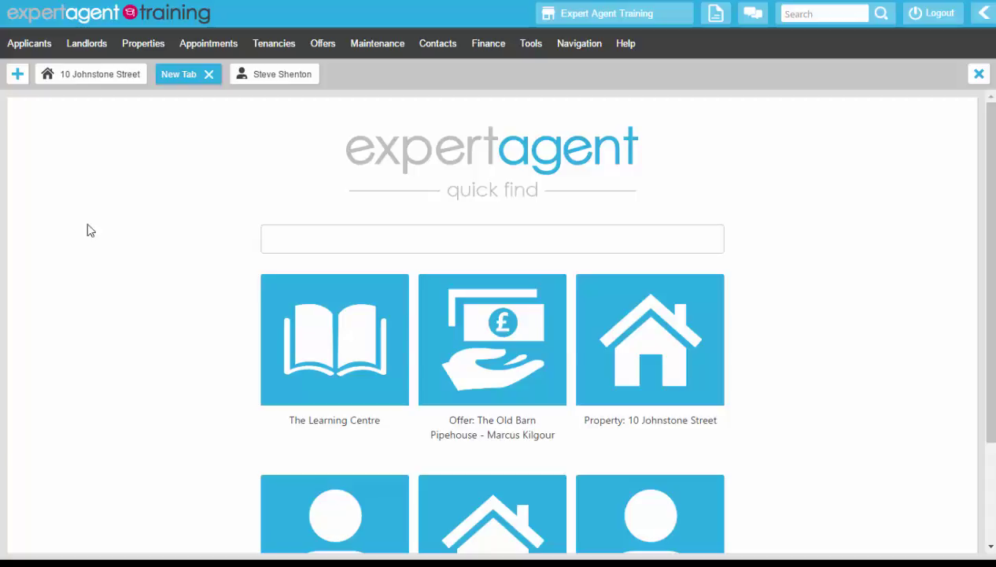
Step: Open the applicant's record on its Offers section, which lists no offers, and view its actions menu
left_click(272, 78)
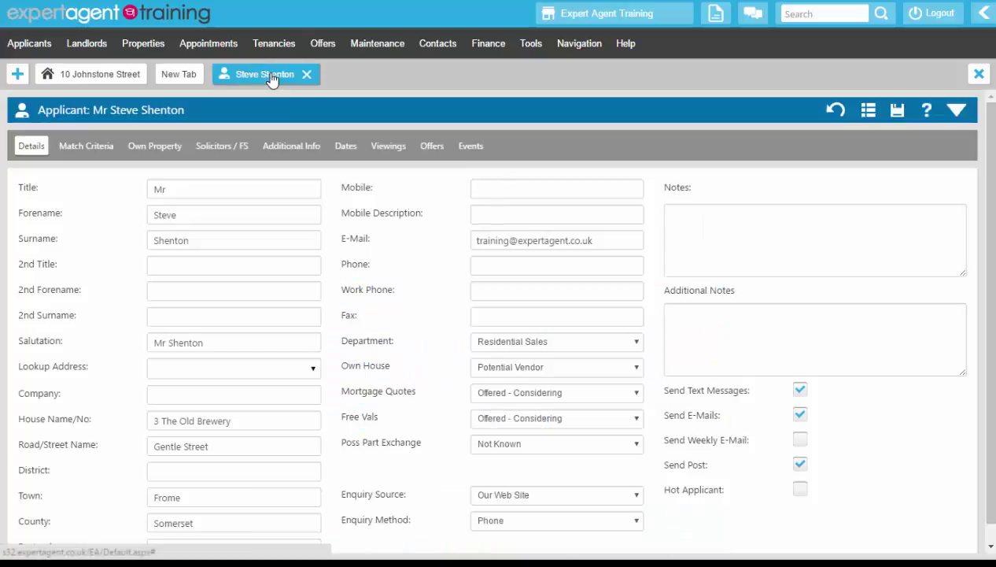
left_click(438, 154)
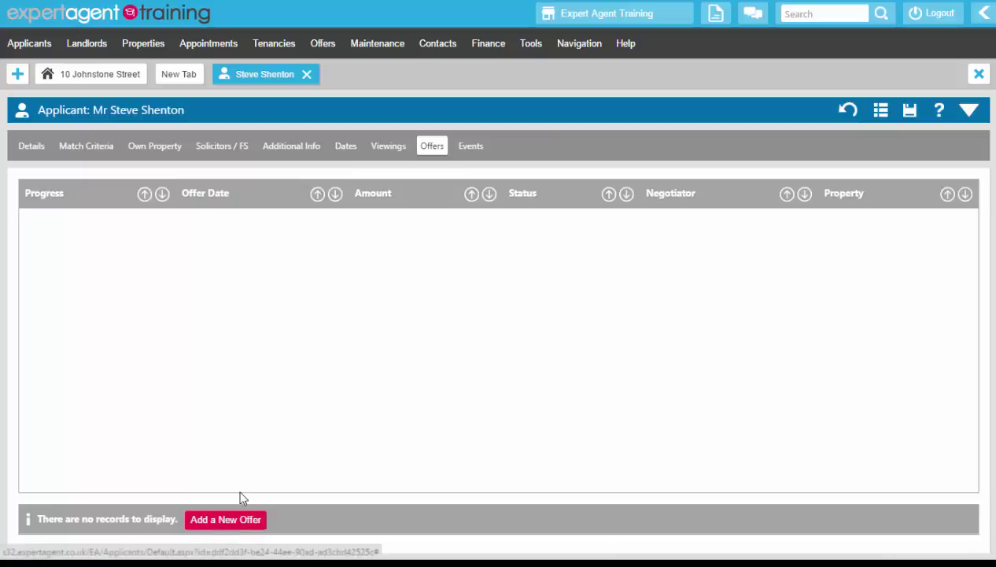
right_click(570, 145)
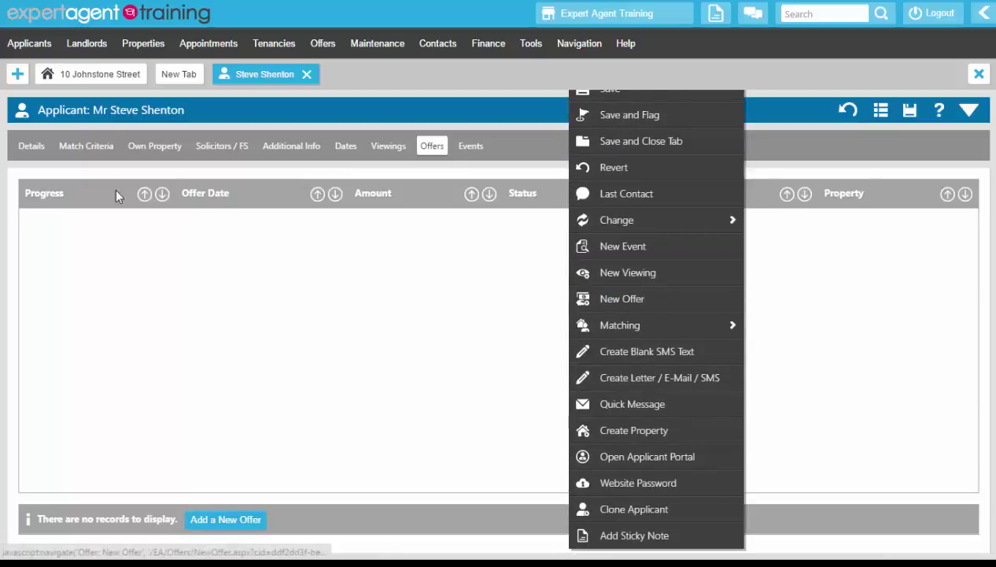
Step: Show the empty Offers section of 10 Johnstone Street and browse its actions and Offers menus
left_click(68, 83)
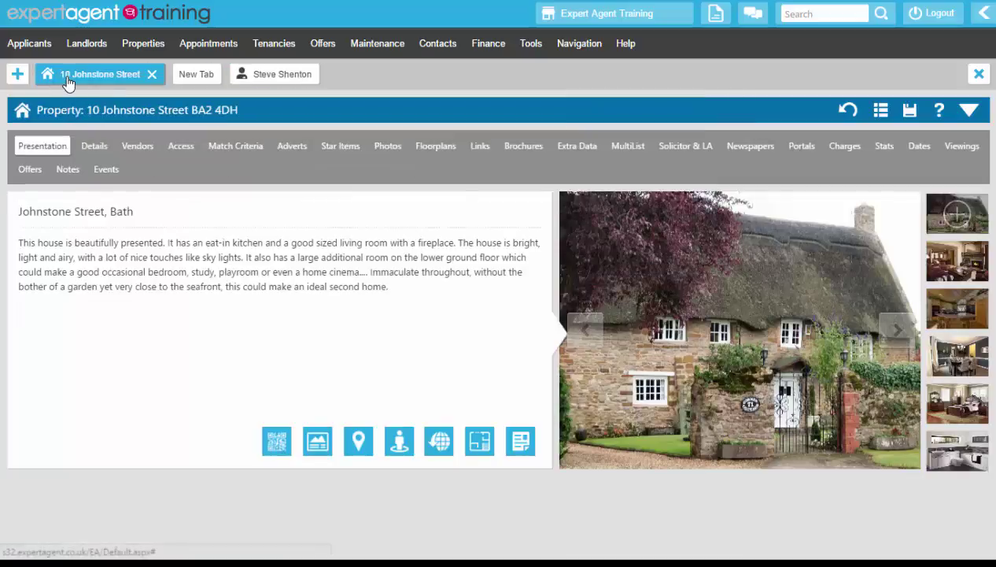
left_click(23, 168)
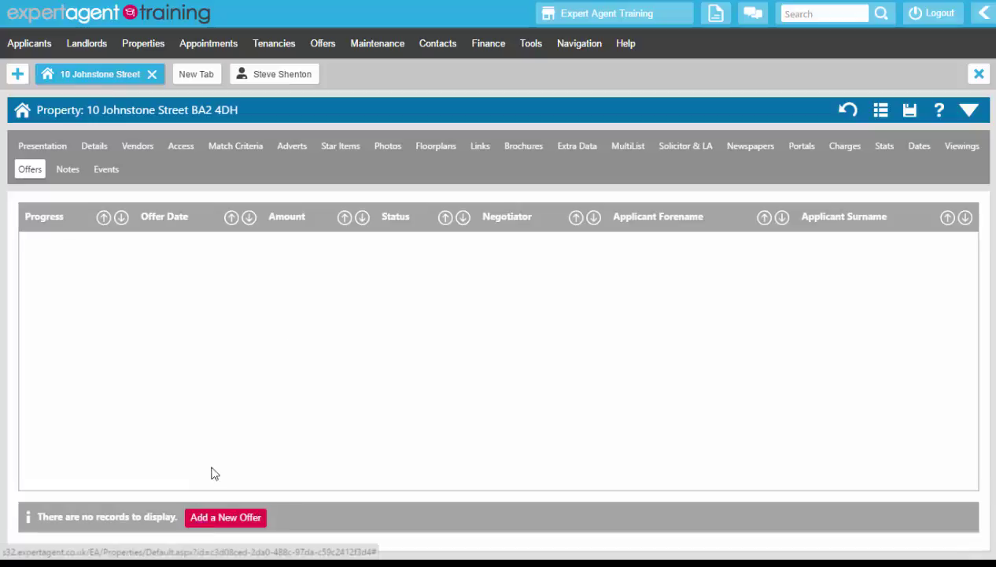
right_click(342, 134)
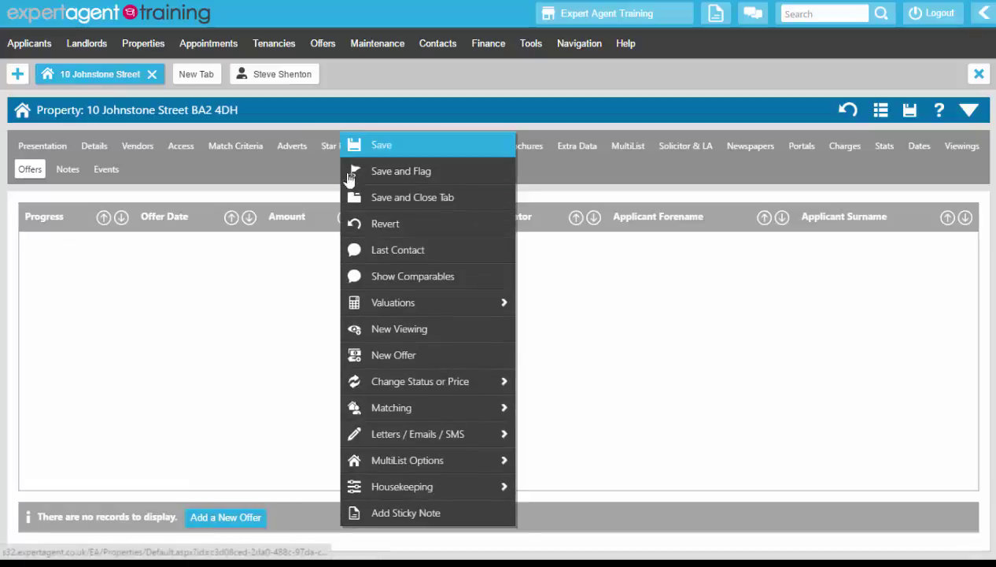
left_click(223, 344)
mouse_move(320, 47)
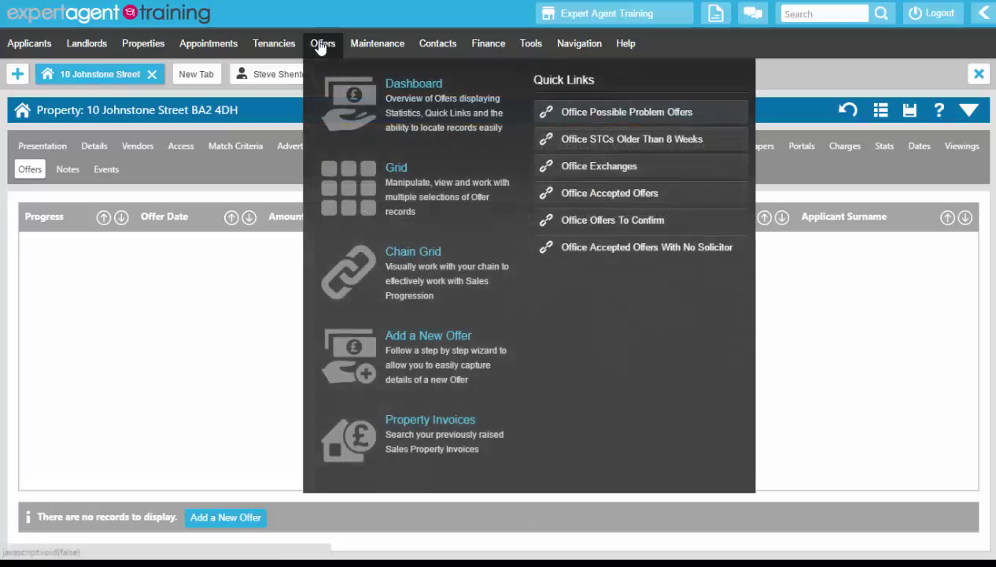
left_click(338, 356)
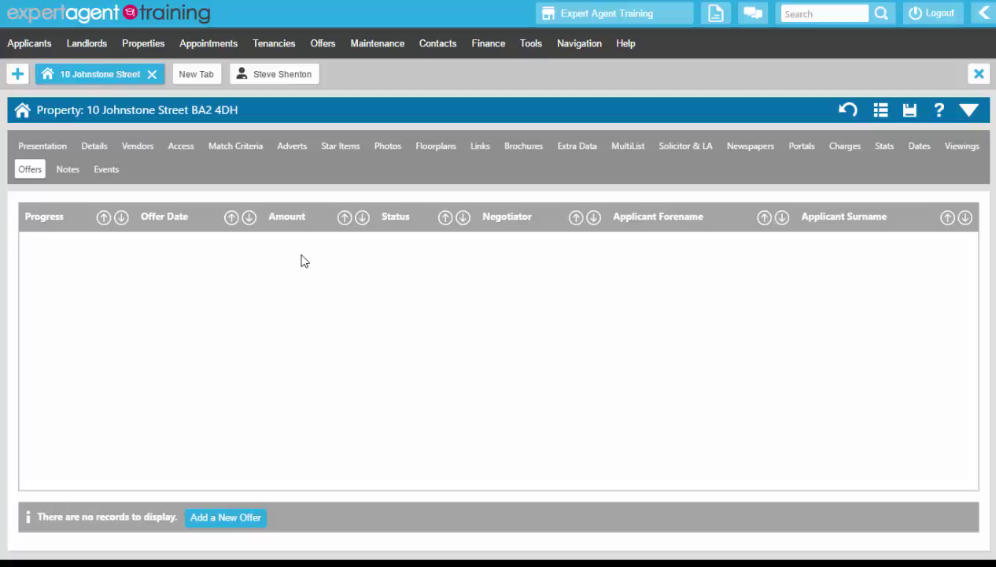
Step: Return to the applicant's record and start a blank Add a New Offer form for him
left_click(323, 46)
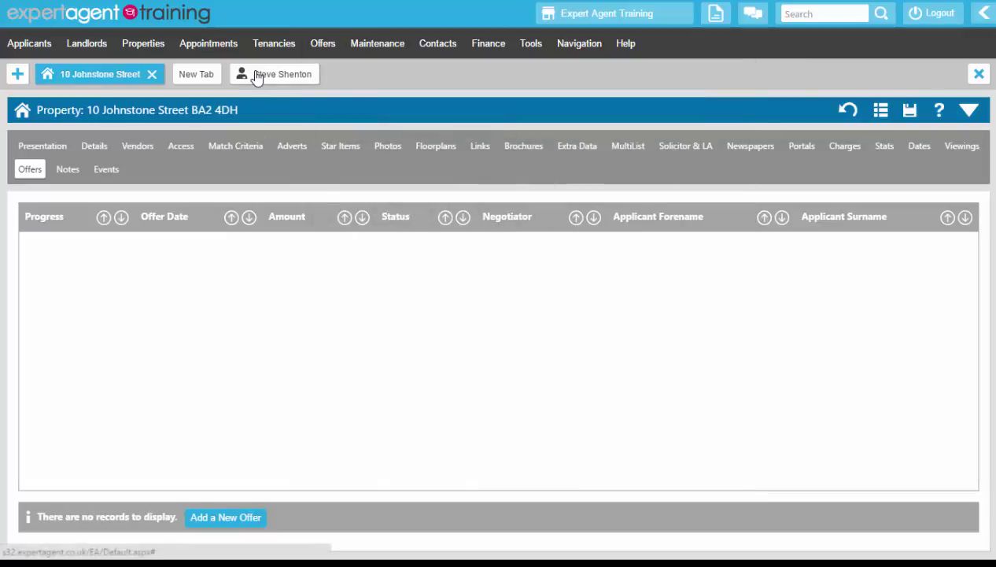
left_click(256, 74)
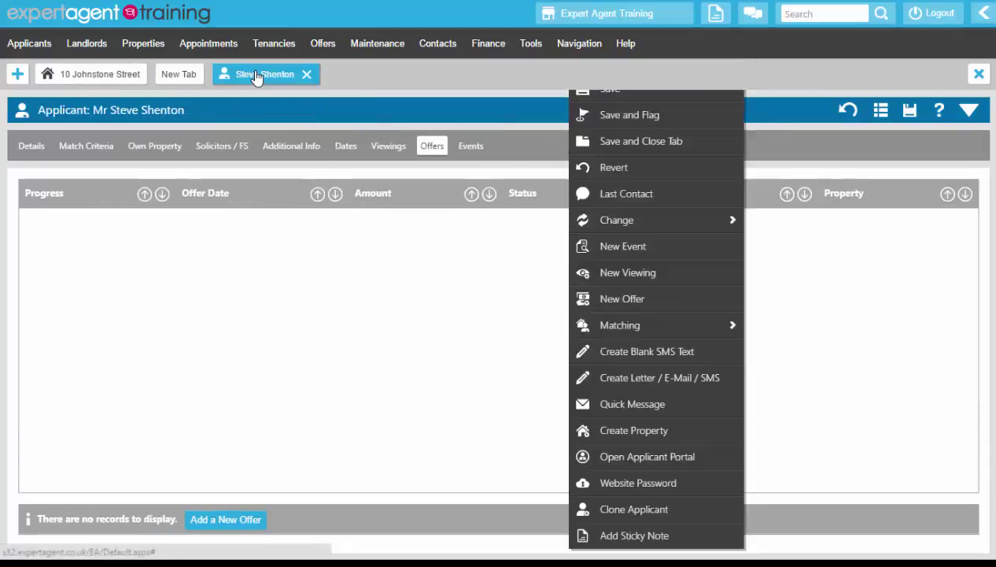
left_click(250, 358)
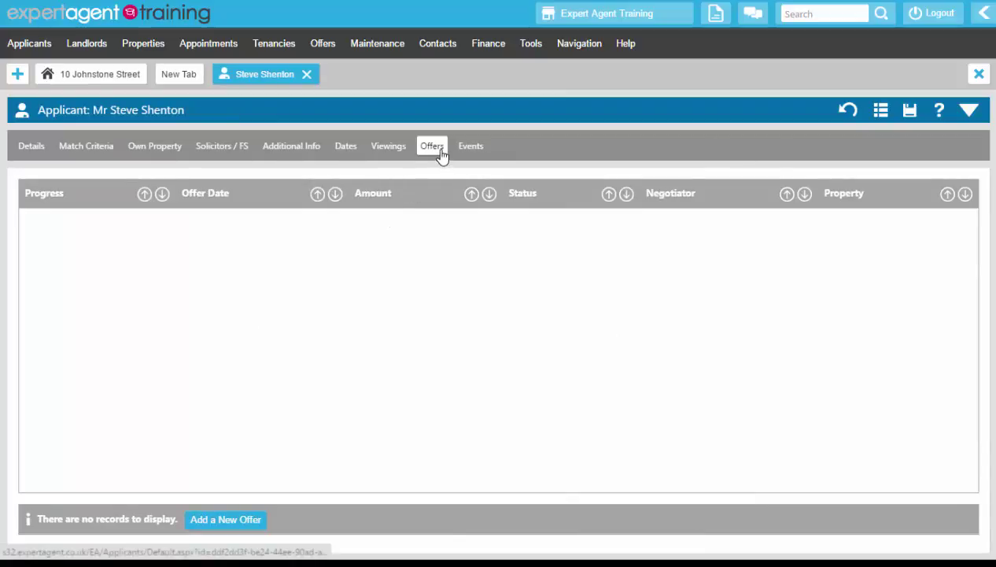
left_click(206, 525)
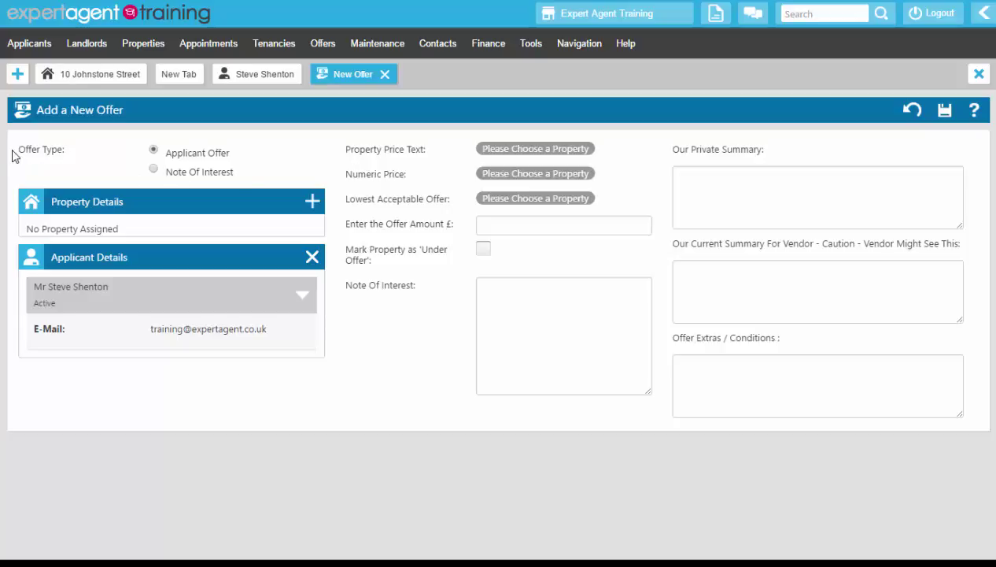
left_click_drag(17, 150, 69, 156)
left_click(106, 164)
Step: Assign 10 Johnstone Street to the offer by searching Quick Find for '10 john'
left_click(313, 202)
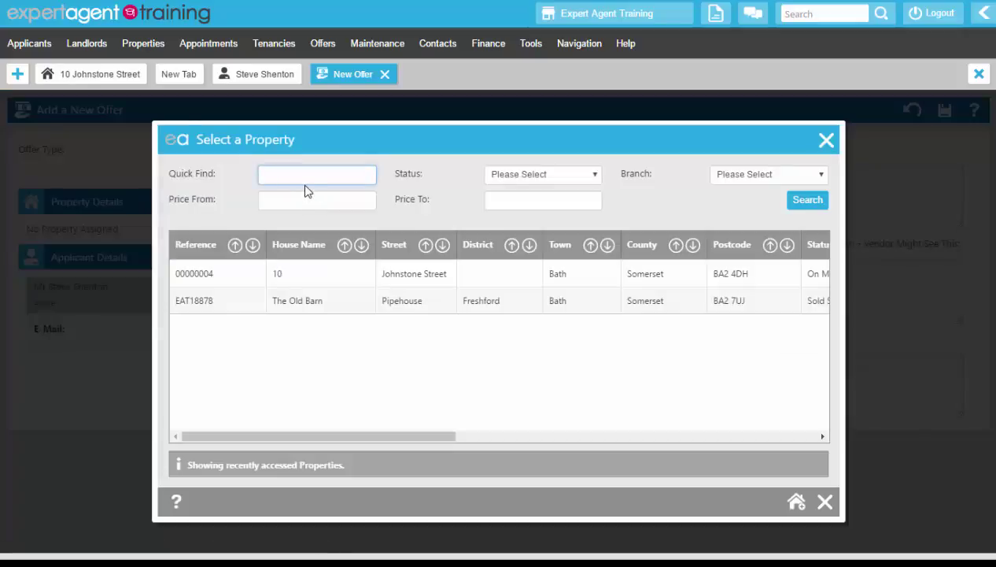
type("%10")
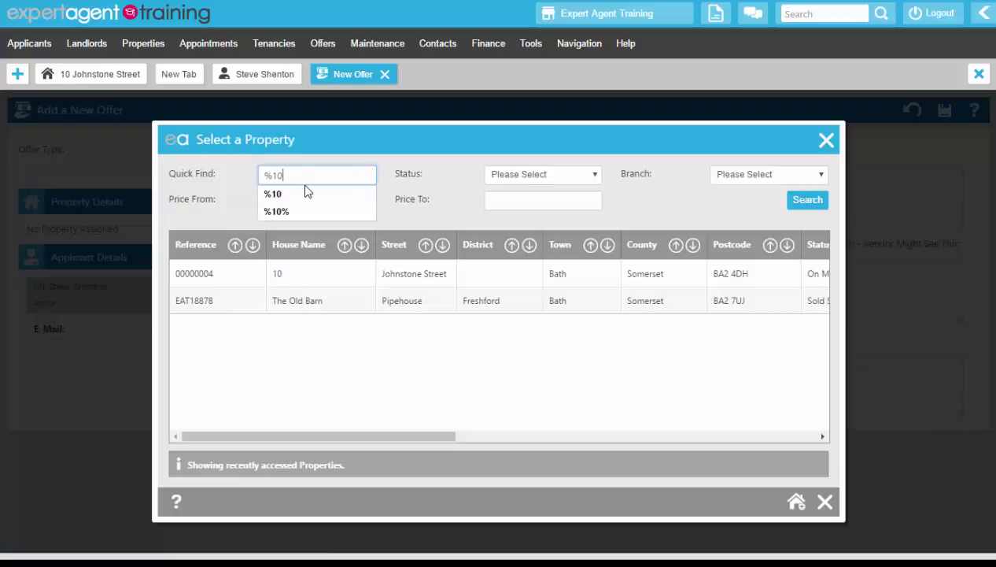
type(" john")
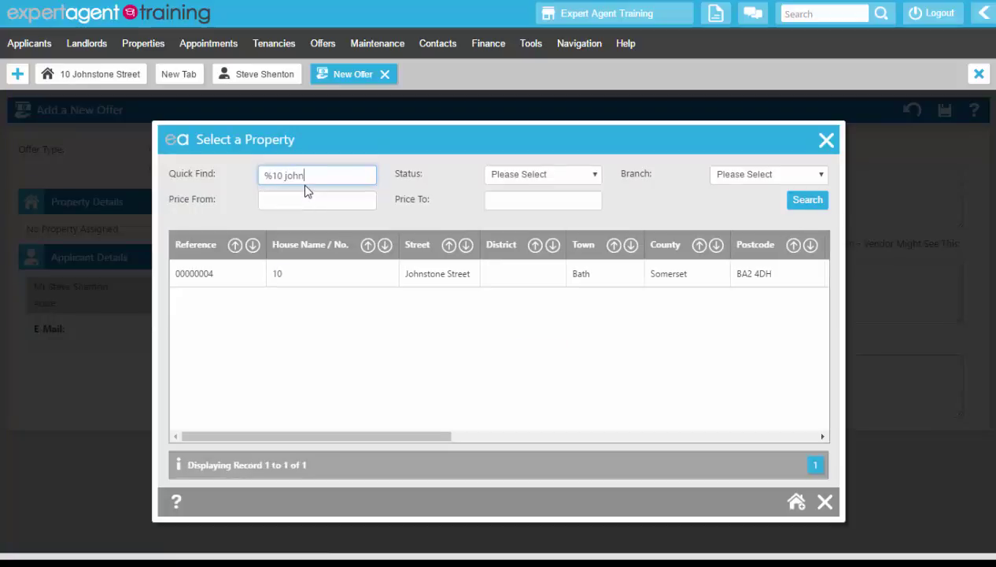
left_click(306, 278)
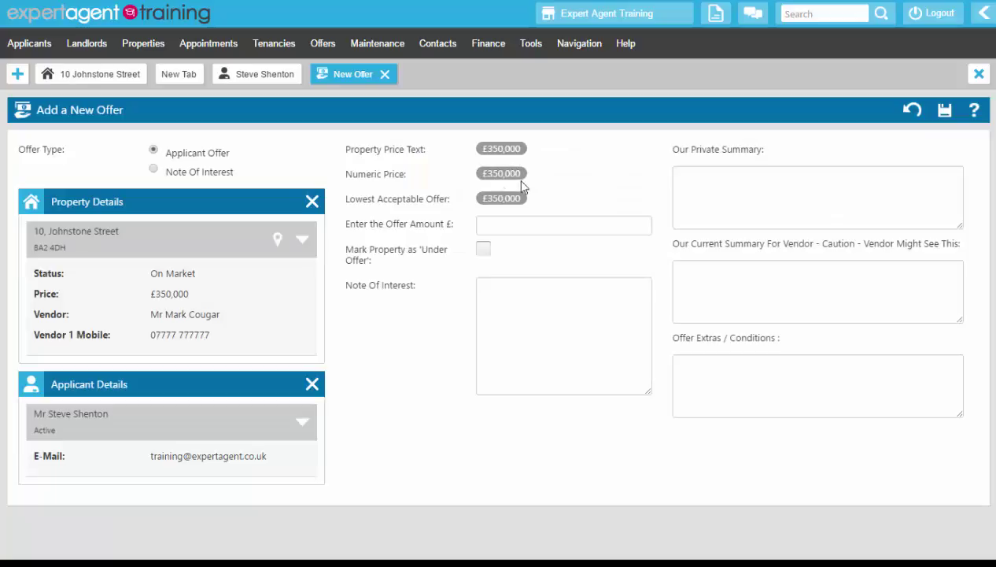
Step: Enter an offer amount of 335000 and the private summary 'Not a chance!'
left_click(491, 228)
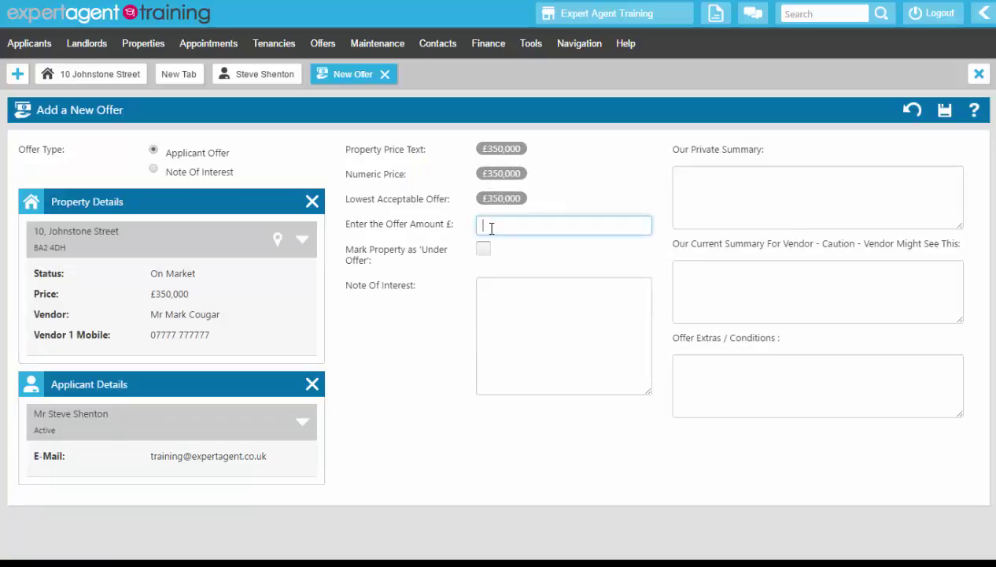
type("335000")
left_click(514, 329)
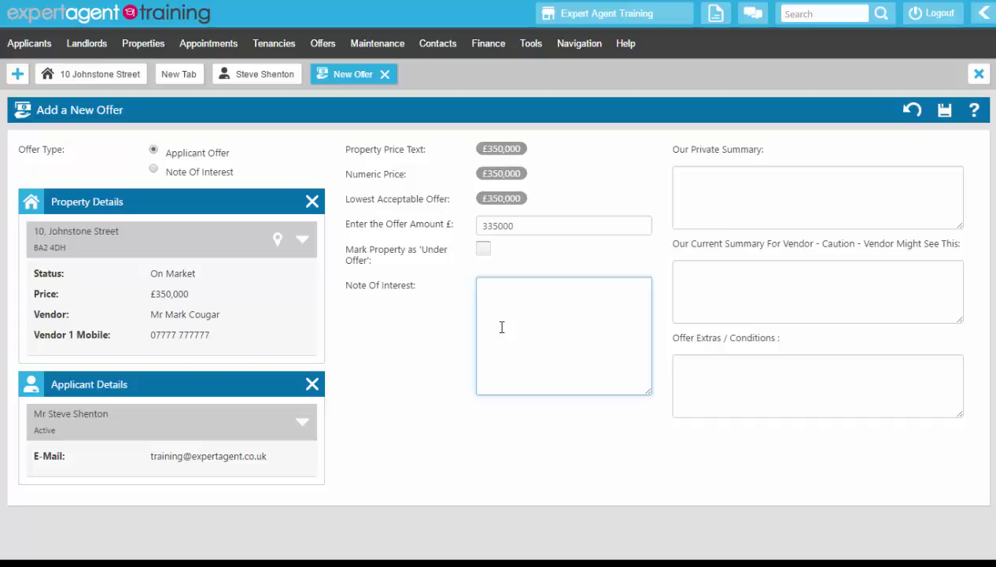
left_click(701, 202)
type("Not a chance!")
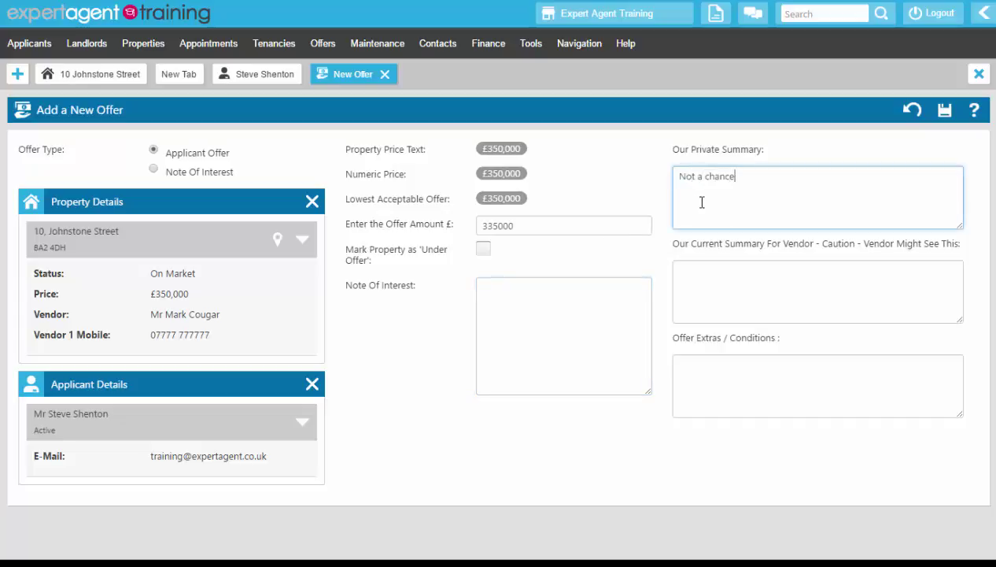
Step: Write the vendor summary describing the buyer as proceedable and very keen, then save the offer
left_click(728, 303)
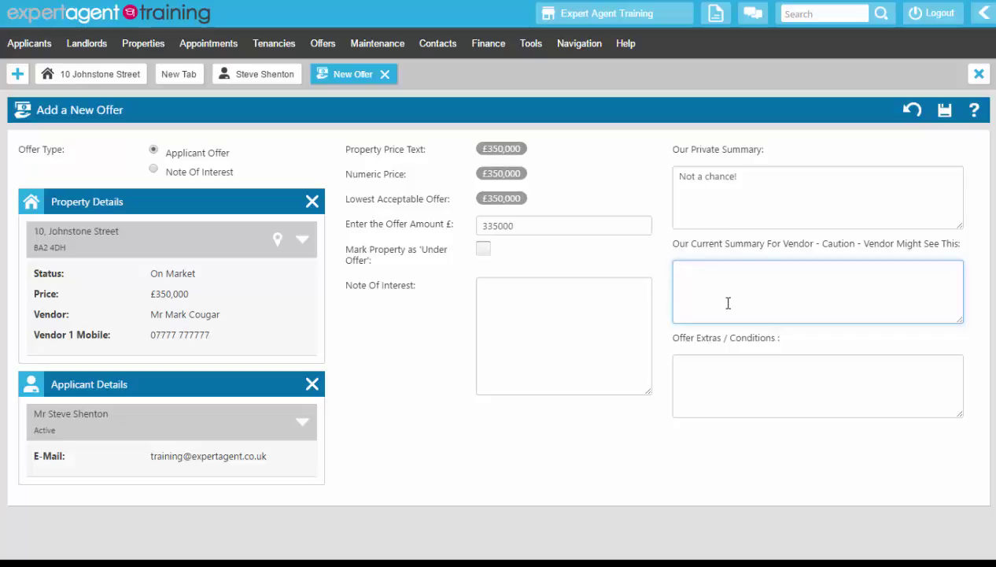
type("Steve is a very pro")
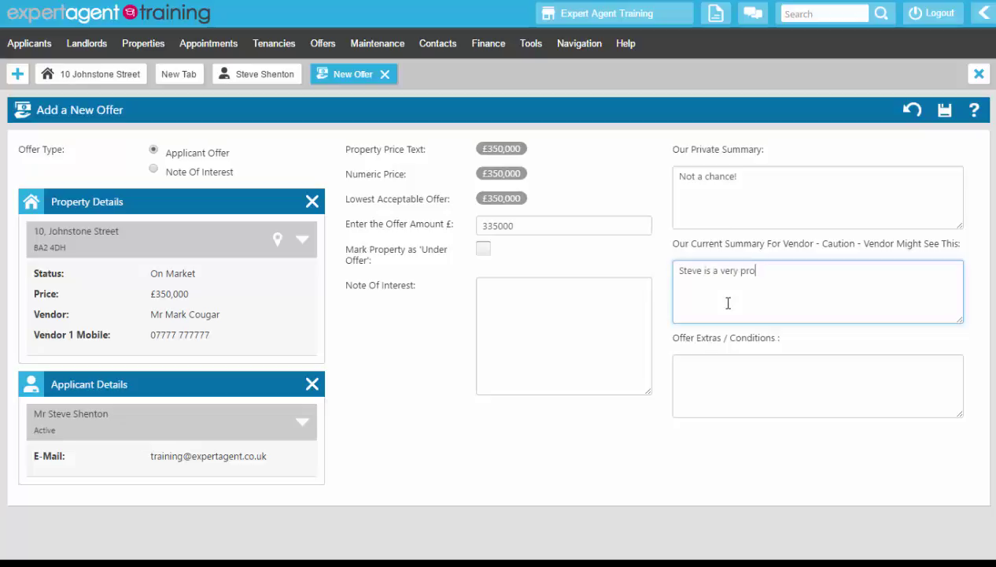
type("ceedable buyer")
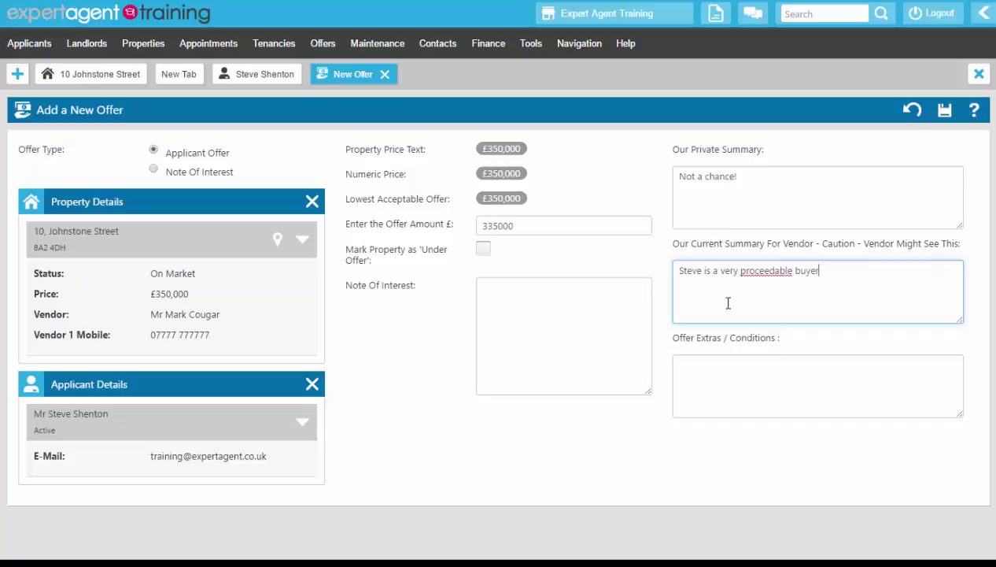
type(", well worth cons")
type("idering as he")
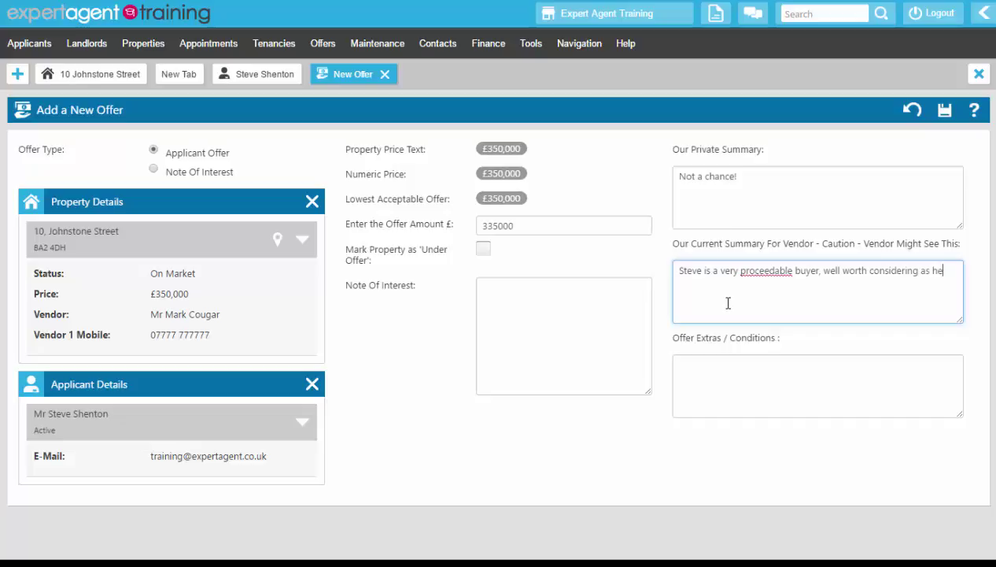
type("'s very keen on the property.")
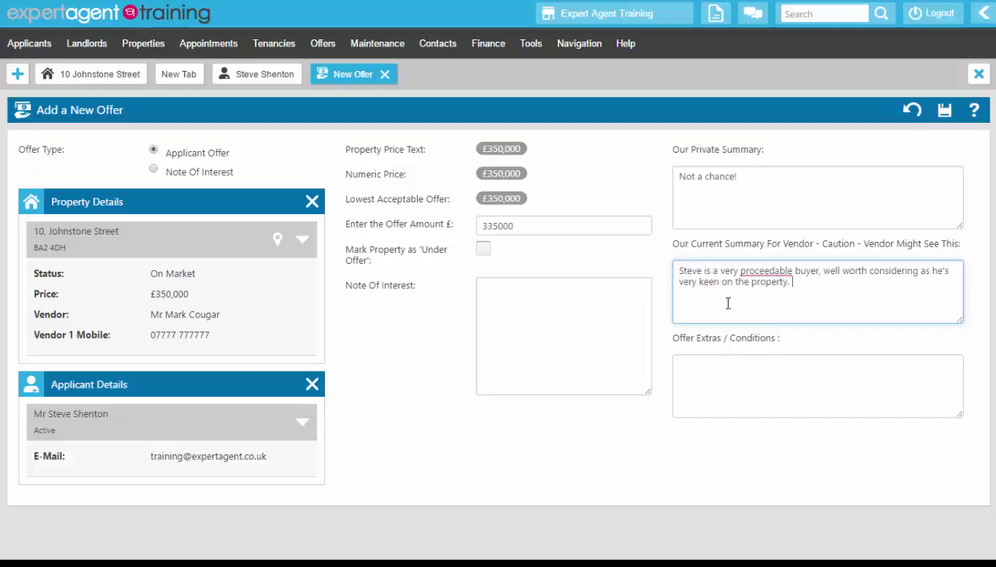
left_click(776, 407)
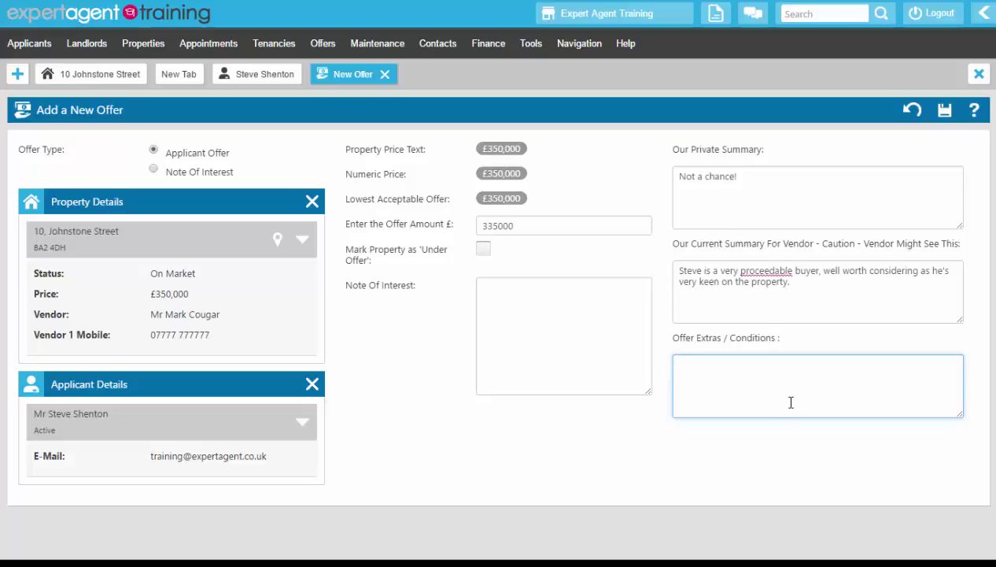
left_click(945, 111)
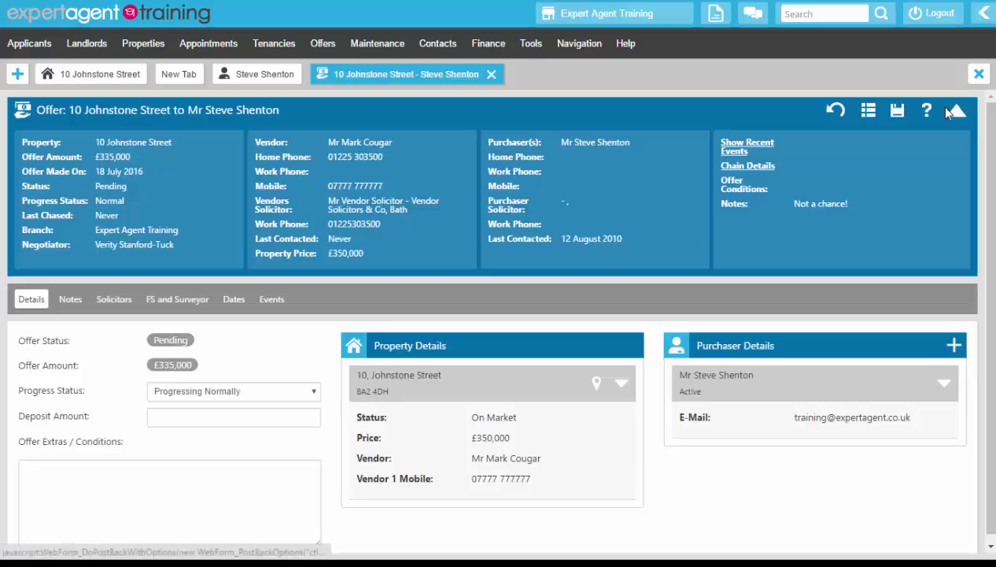
left_click(950, 111)
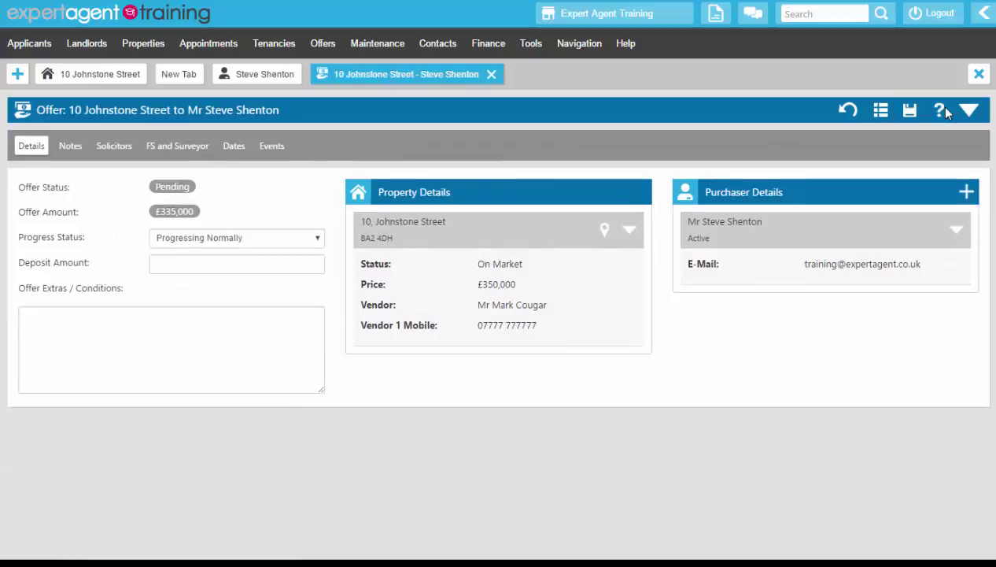